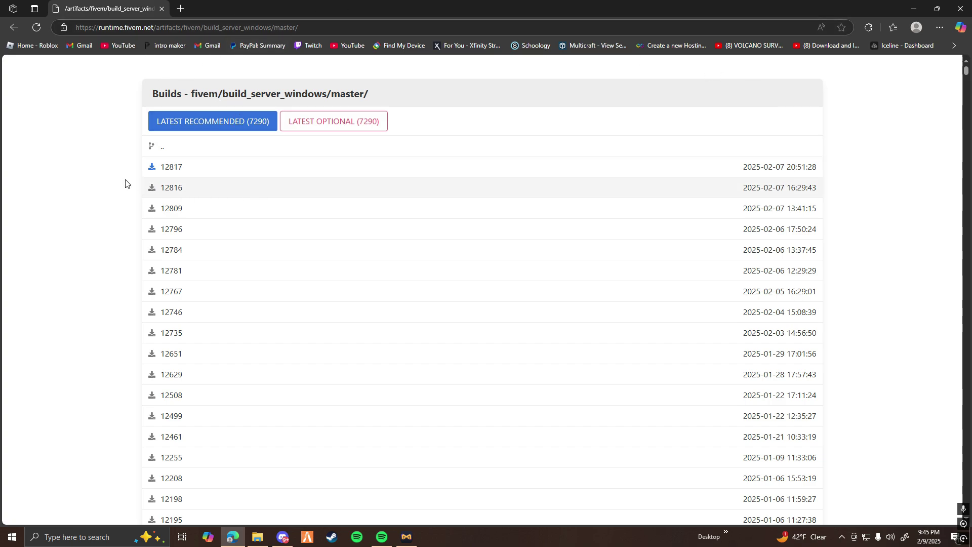
Step: Download the latest recommended Windows server build (7290) and open the downloaded archive
scroll(267, 380, "down", 4)
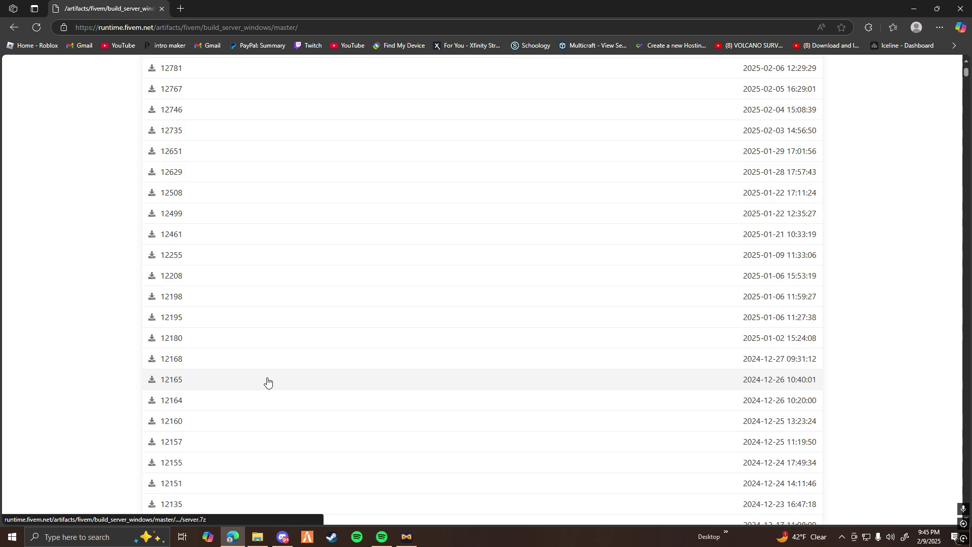
scroll(258, 390, "up", 4)
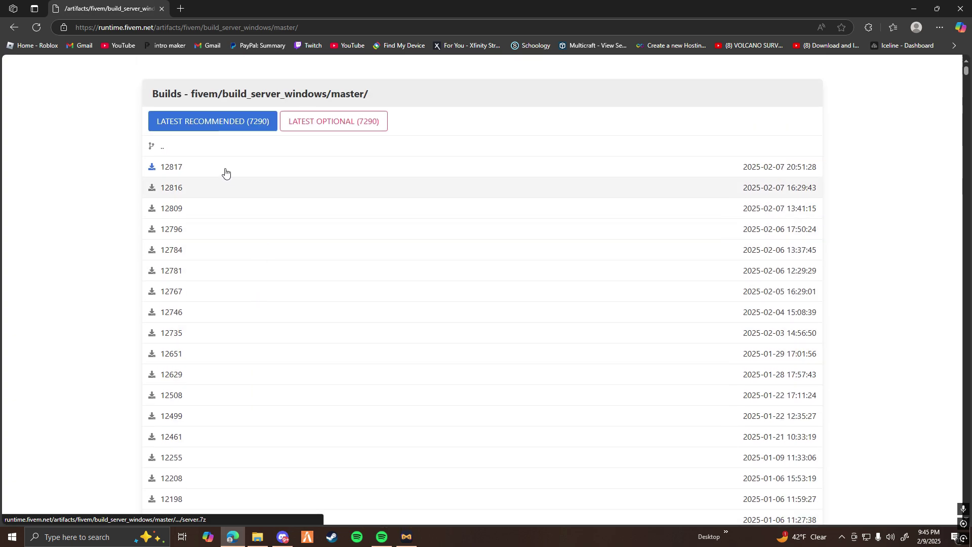
left_click(216, 128)
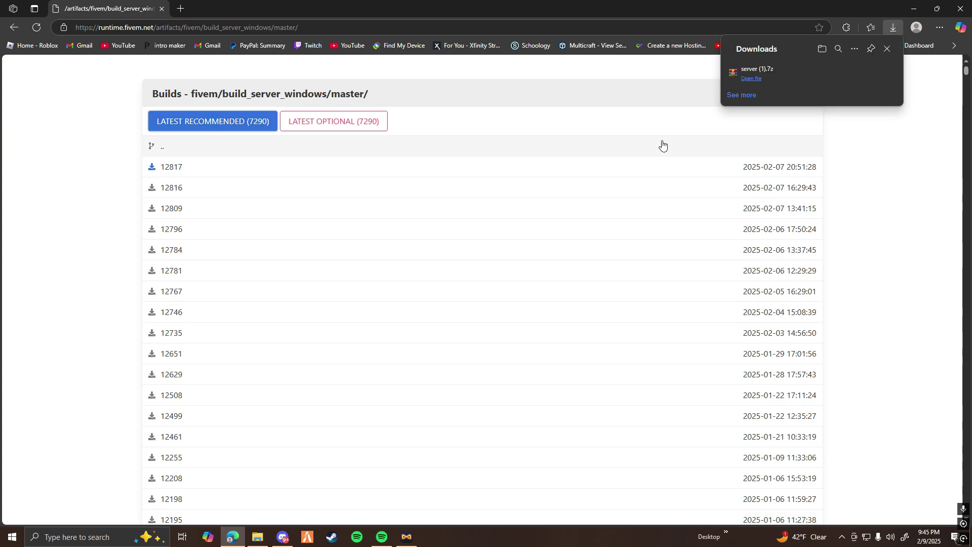
left_click(755, 80)
Step: Extract the entire contents of the server archive into the Fivem Server Tutorial folder on drive D
key("alt+Tab")
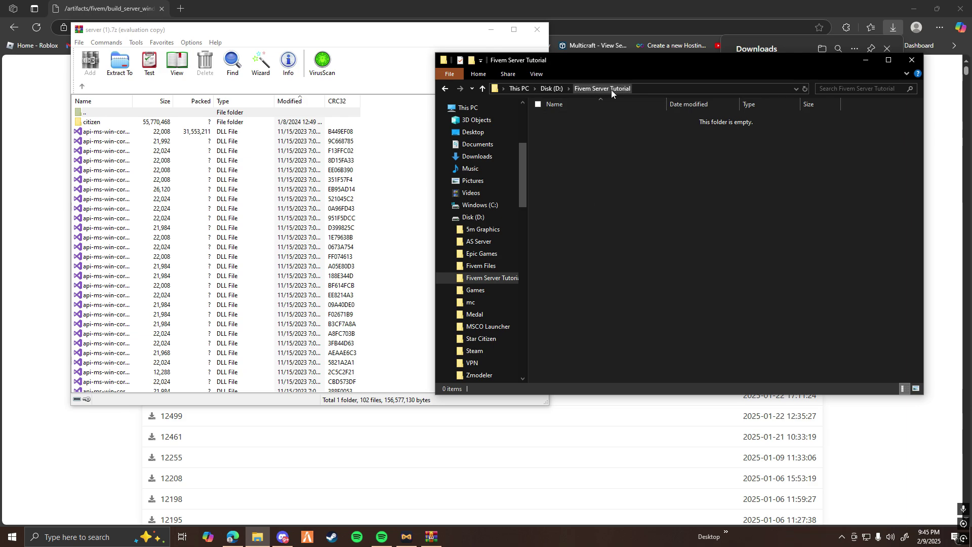
left_click(390, 176)
key("ctrl+a")
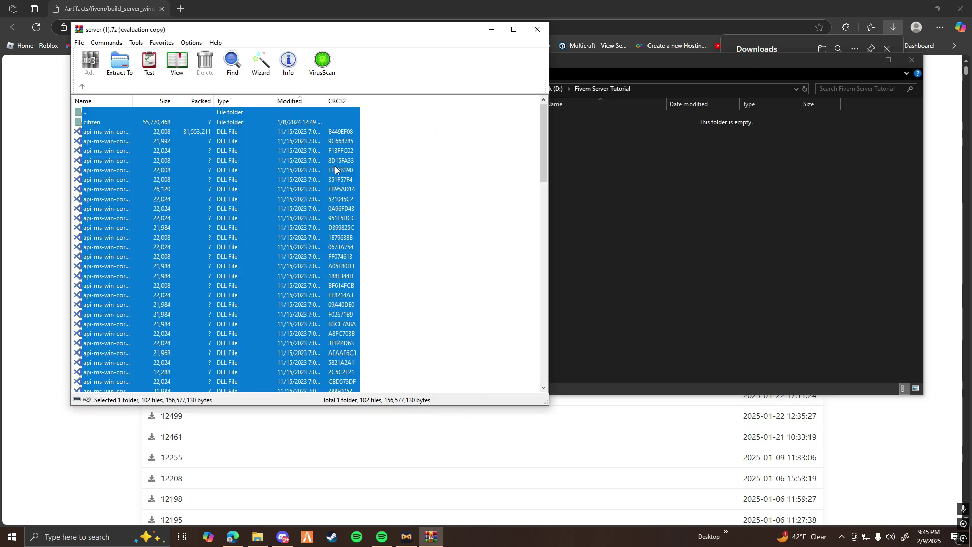
left_click_drag(123, 168, 574, 167)
left_click_drag(636, 174, 636, 175)
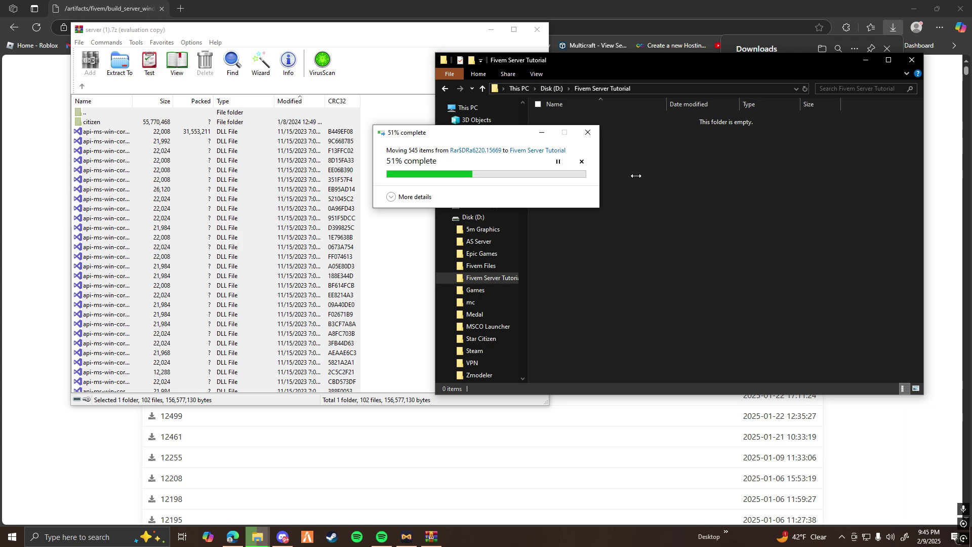
left_click(851, 143)
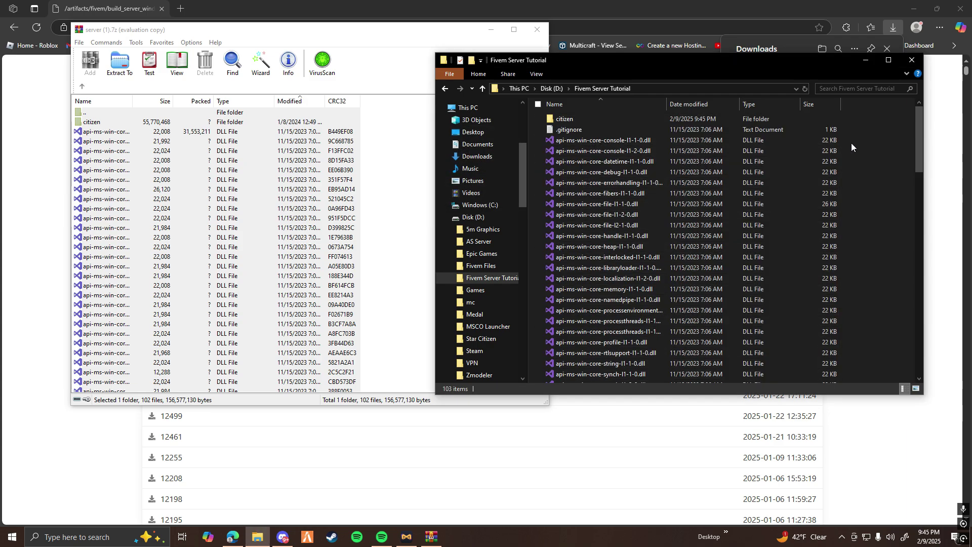
Step: Close the archive and the browser, keeping only the Fivem Server Tutorial folder open
left_click(403, 141)
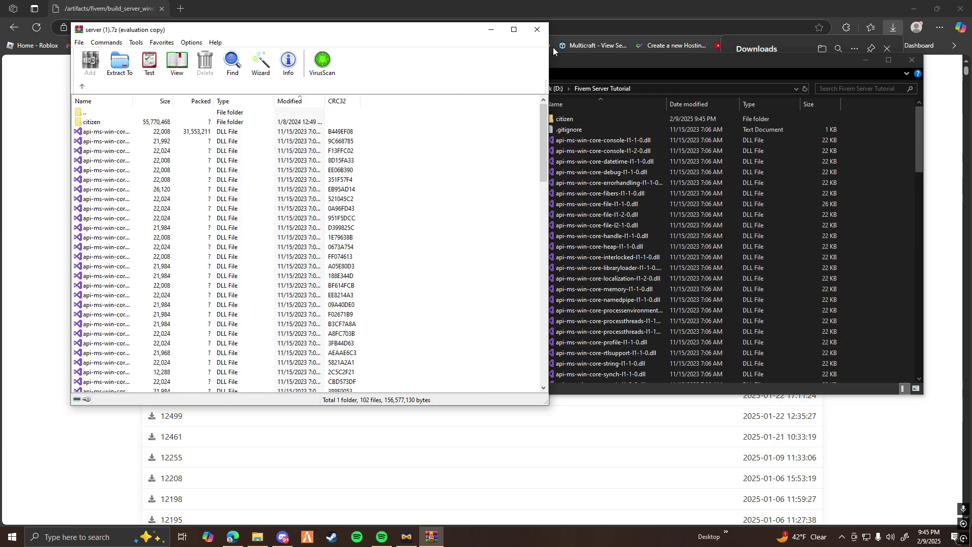
left_click(538, 31)
left_click_drag(618, 74, 491, 75)
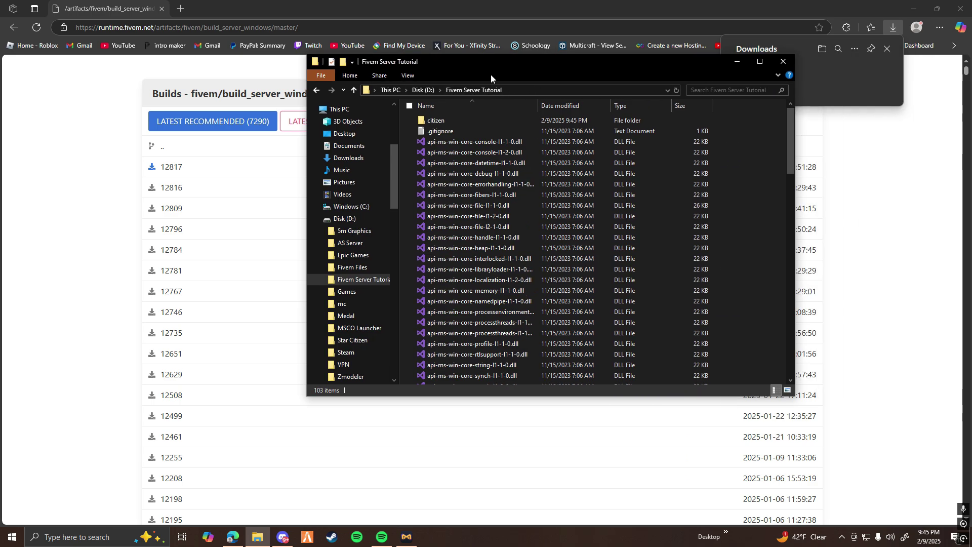
mouse_move(827, 75)
left_click(887, 49)
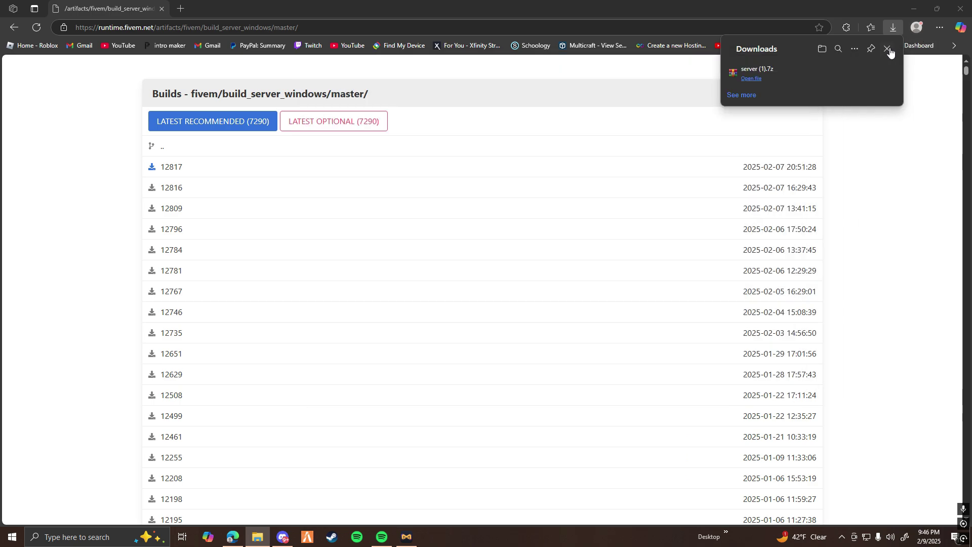
left_click(961, 9)
left_click_drag(672, 64, 599, 55)
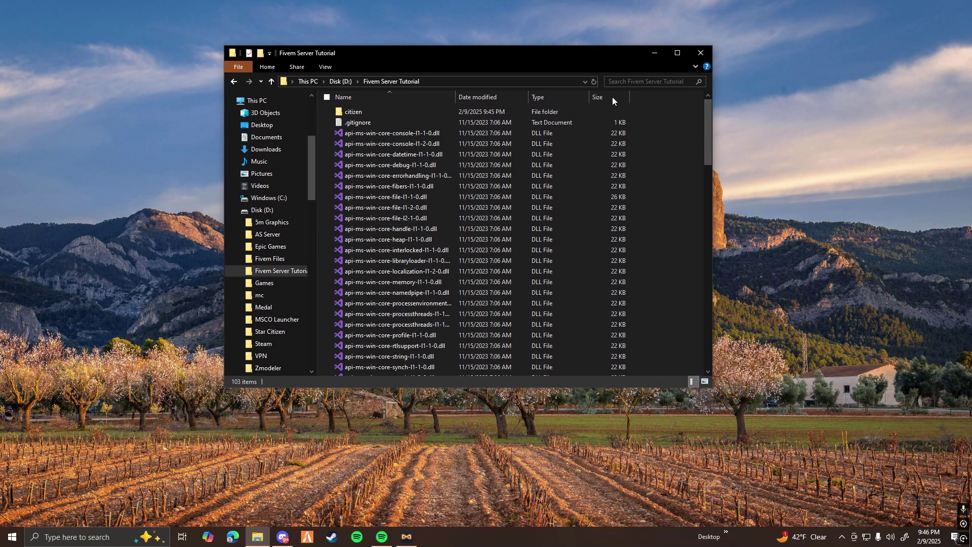
Step: Run FXServer.exe from the Fivem Server Tutorial folder and allow it through the Windows Defender Firewall on public networks
left_click_drag(708, 108, 705, 265)
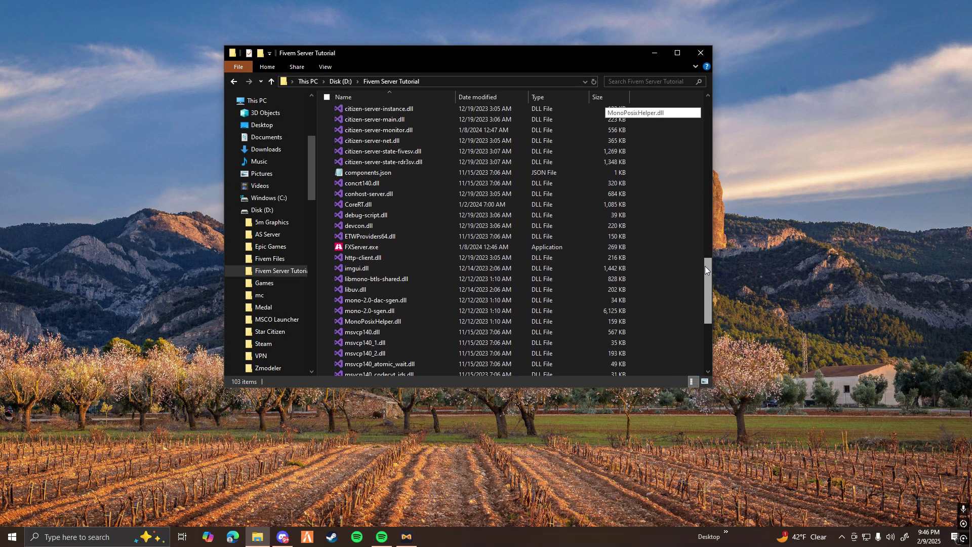
double_click(382, 248)
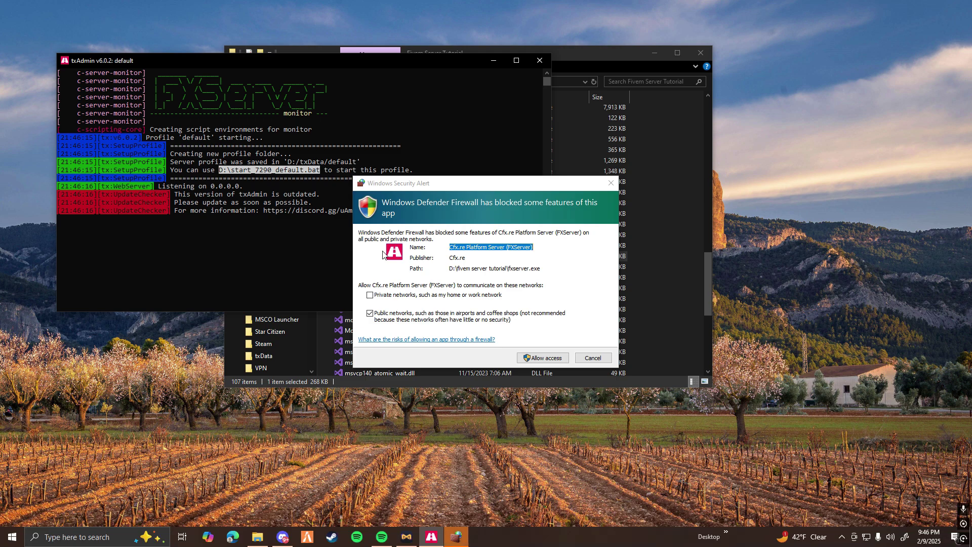
left_click(541, 358)
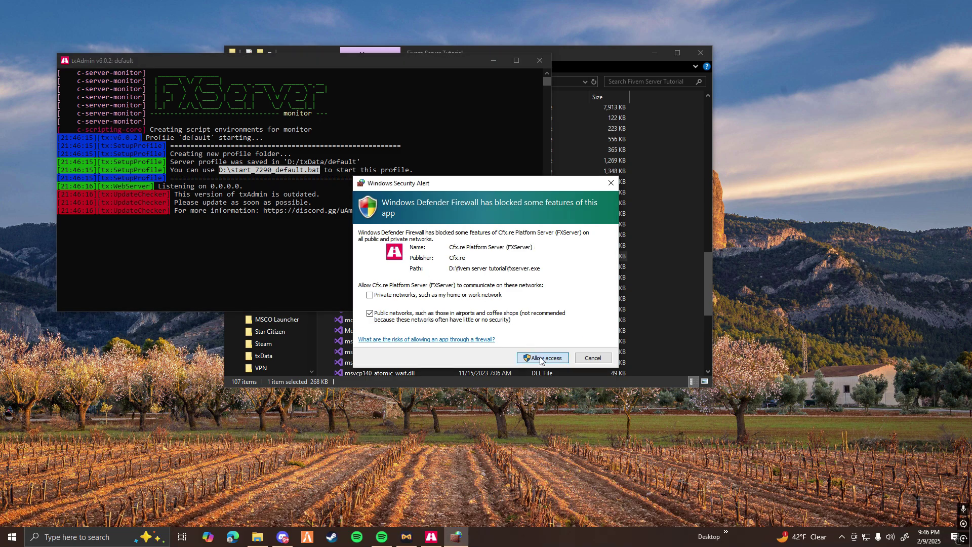
left_click(540, 359)
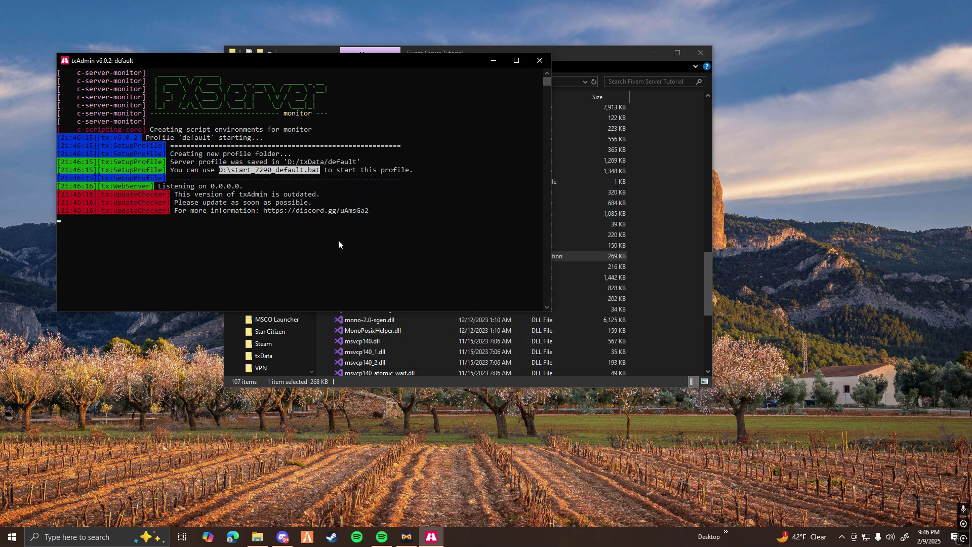
left_click_drag(338, 63, 522, 56)
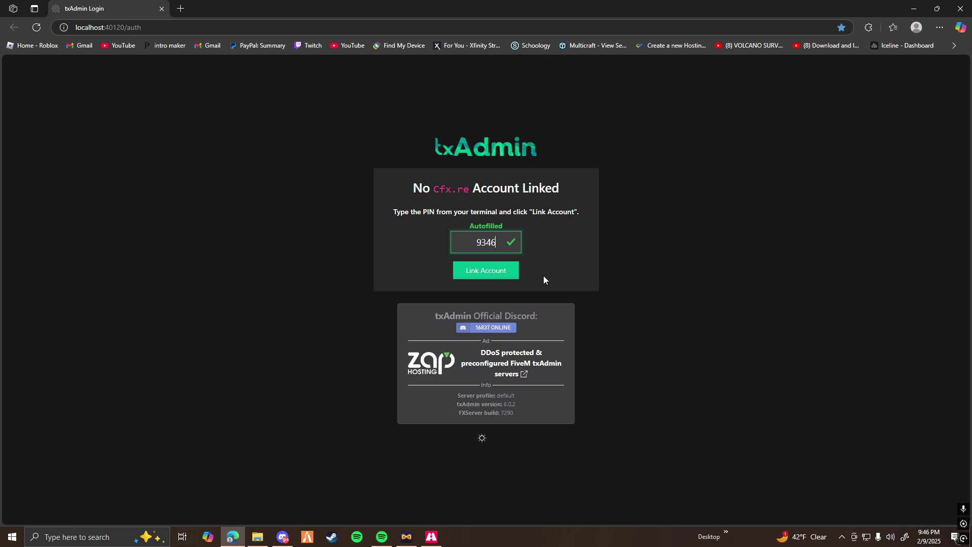
Step: Link the Cfx.re account to txAdmin with the filled-in PIN and create the master account using the saved backup password
left_click(496, 274)
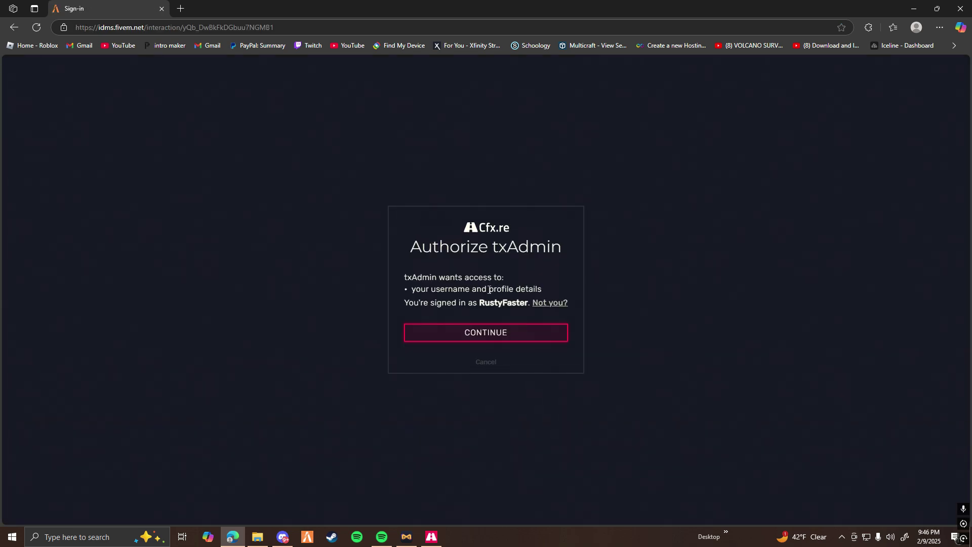
left_click(492, 338)
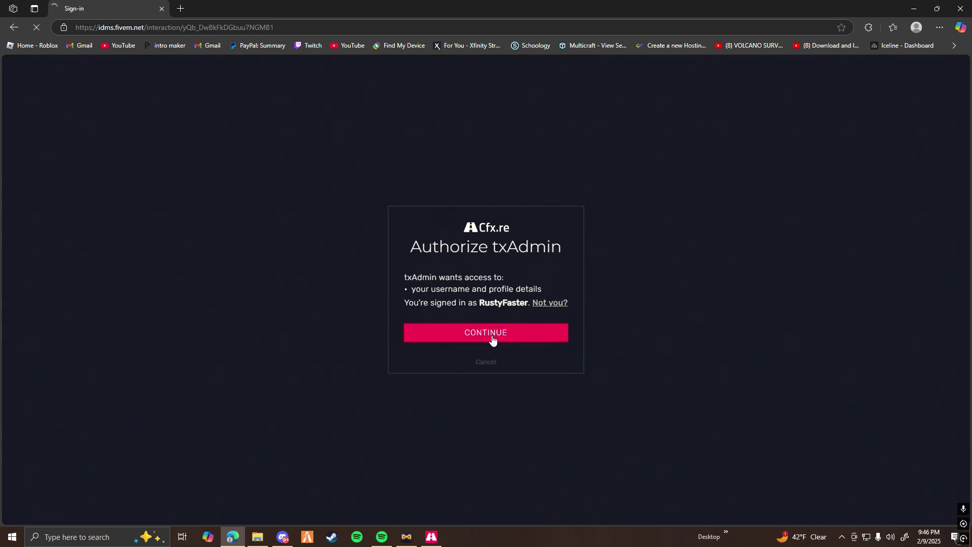
left_click(473, 248)
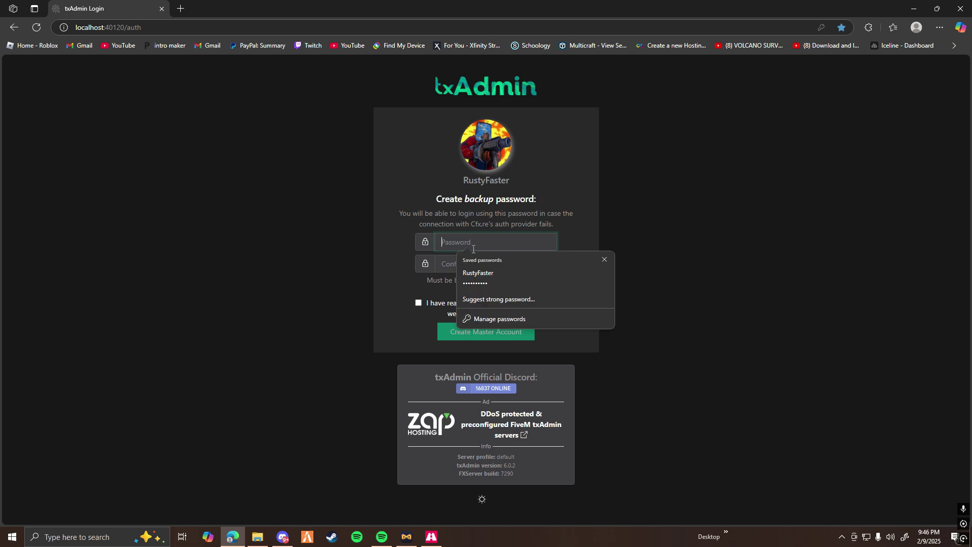
left_click(478, 278)
left_click(484, 332)
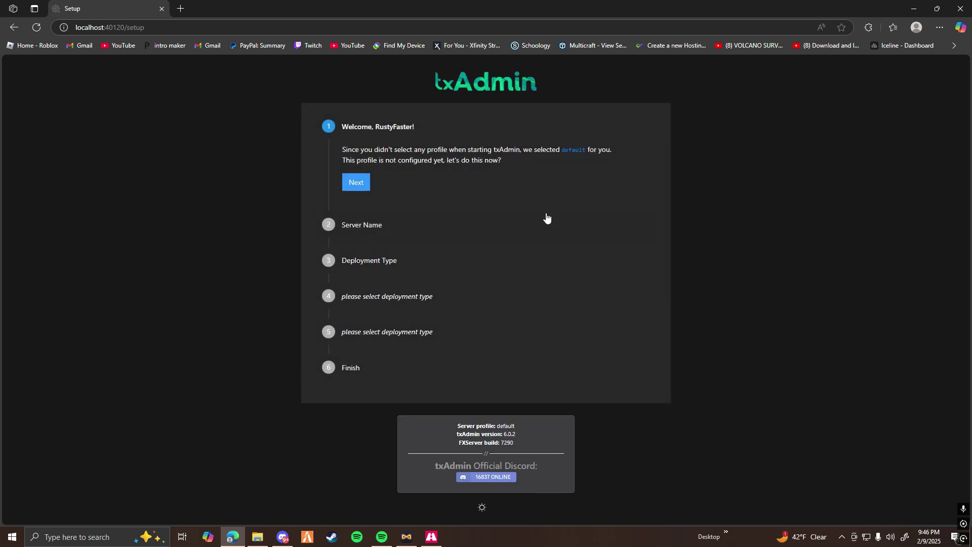
Step: Begin the default profile's setup and enter a short server name for txAdmin
left_click(360, 182)
left_click(400, 201)
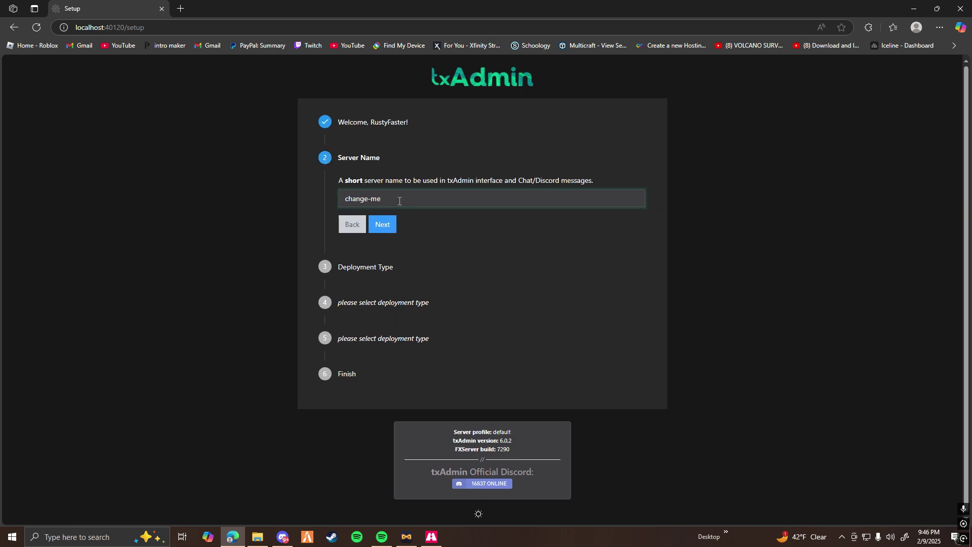
type("To")
left_click(398, 215)
left_click(388, 224)
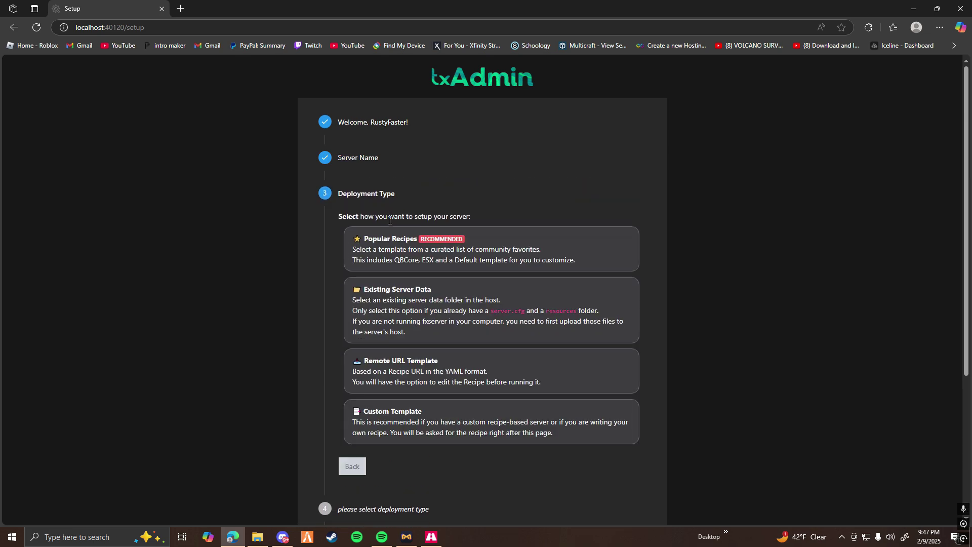
Step: Set the deployment type to Popular Recipes and select the CFX Default FiveM template
scroll(440, 314, "down", 1)
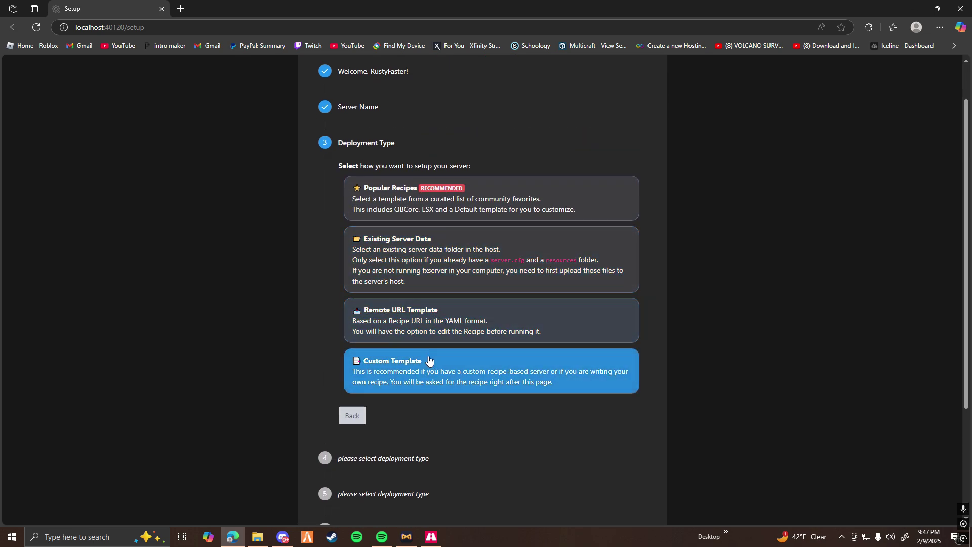
left_click(499, 200)
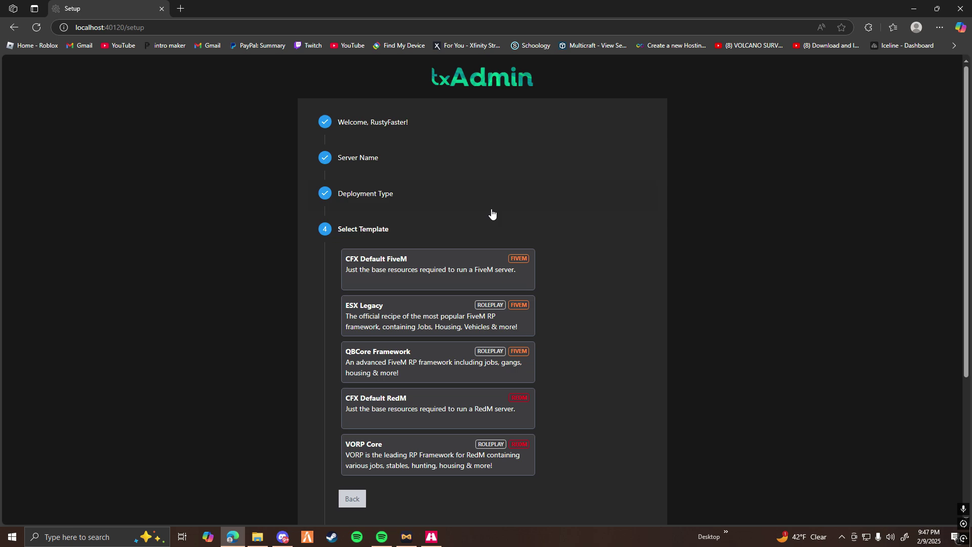
scroll(488, 213, "down", 1)
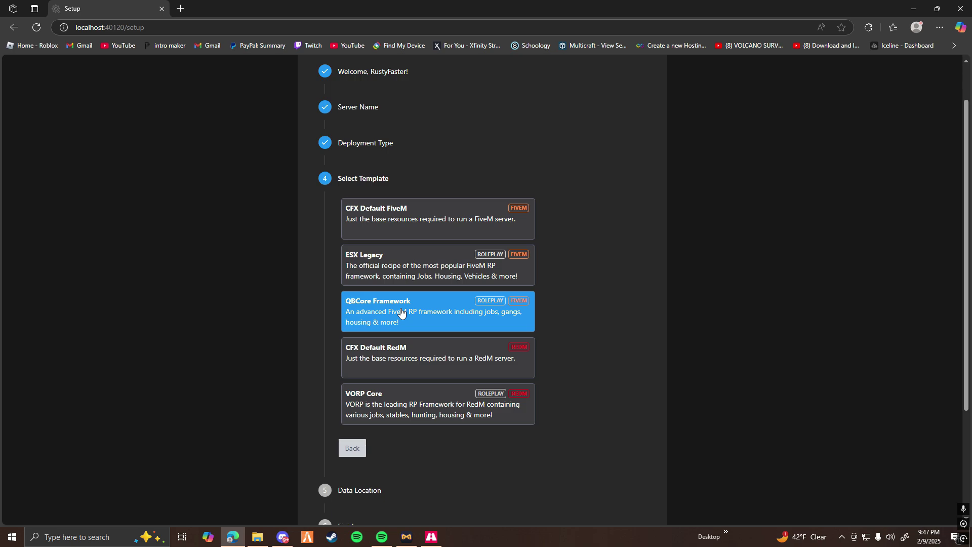
left_click(381, 218)
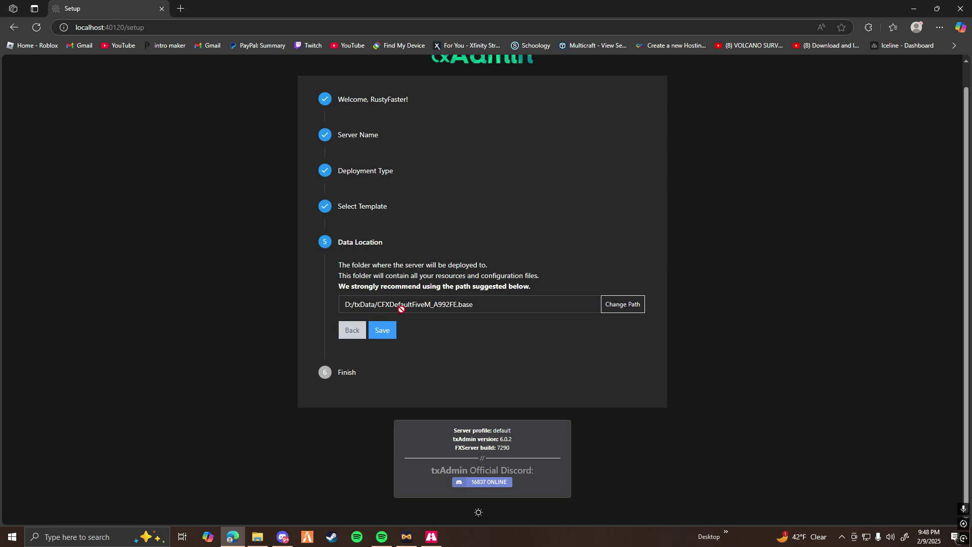
Step: Save the suggested data location D:/txData/CFXDefaultFiveM_A992FE.base and accept the CFX Default FiveM recipe unchanged in the Recipe Deployer
left_click(384, 330)
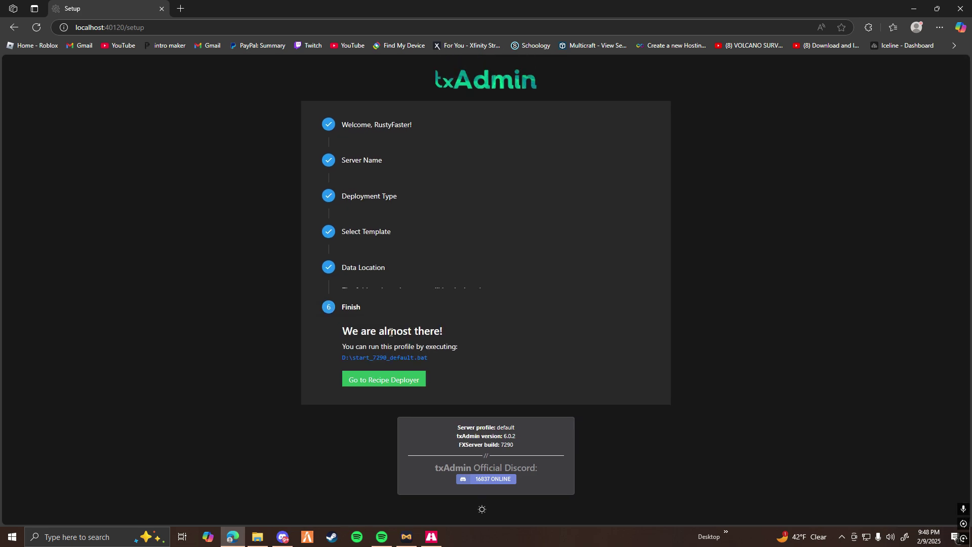
left_click(400, 375)
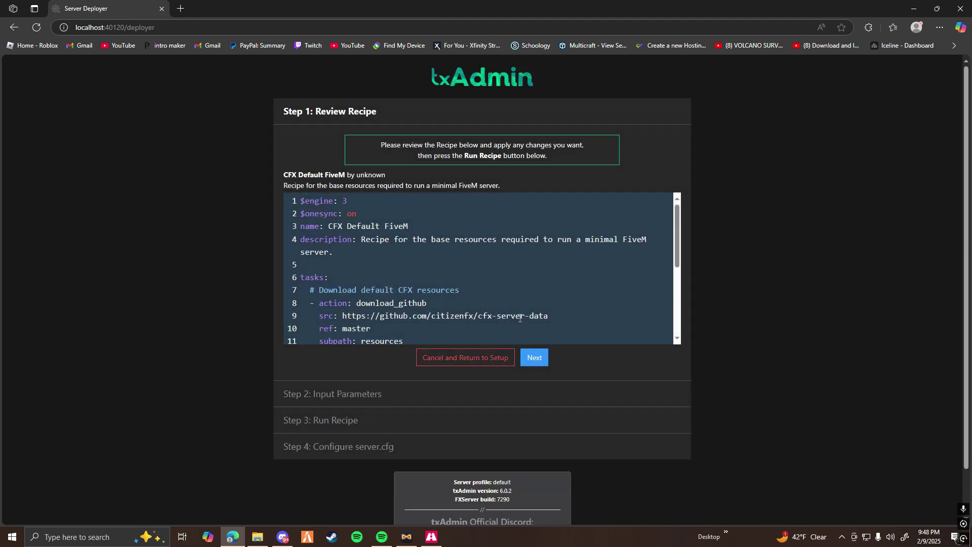
left_click(535, 357)
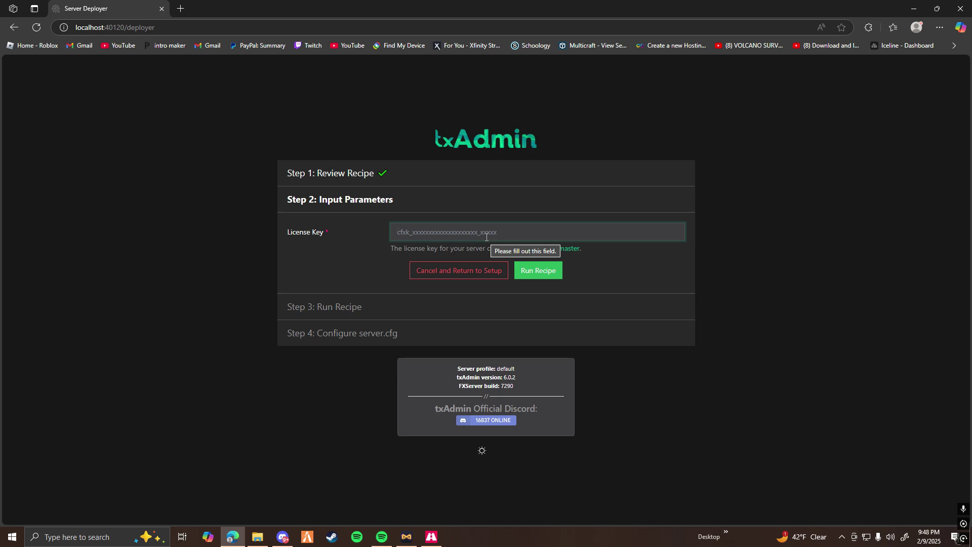
Step: Open the Cfx.re Keymaster site from the license key prompt, complete its human verification and sign in
left_click(563, 248)
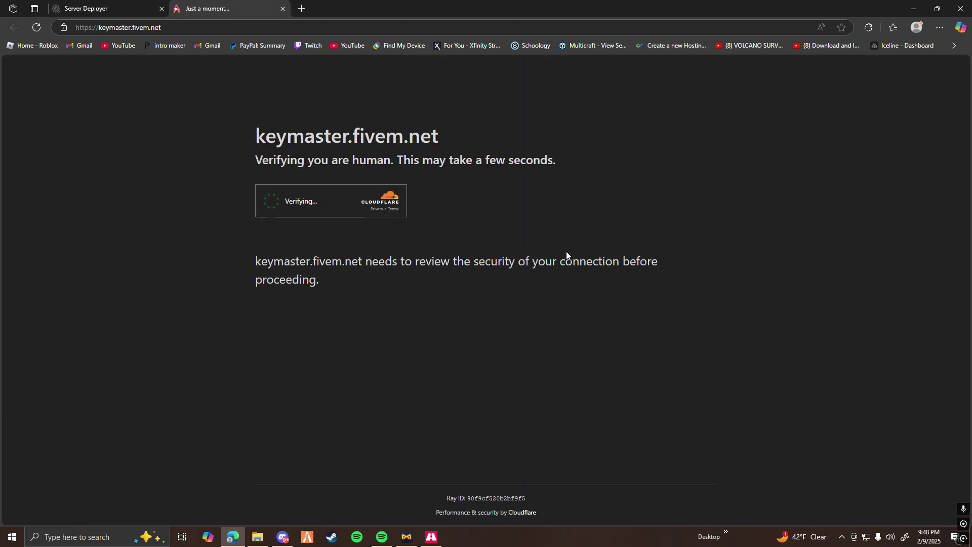
left_click(268, 201)
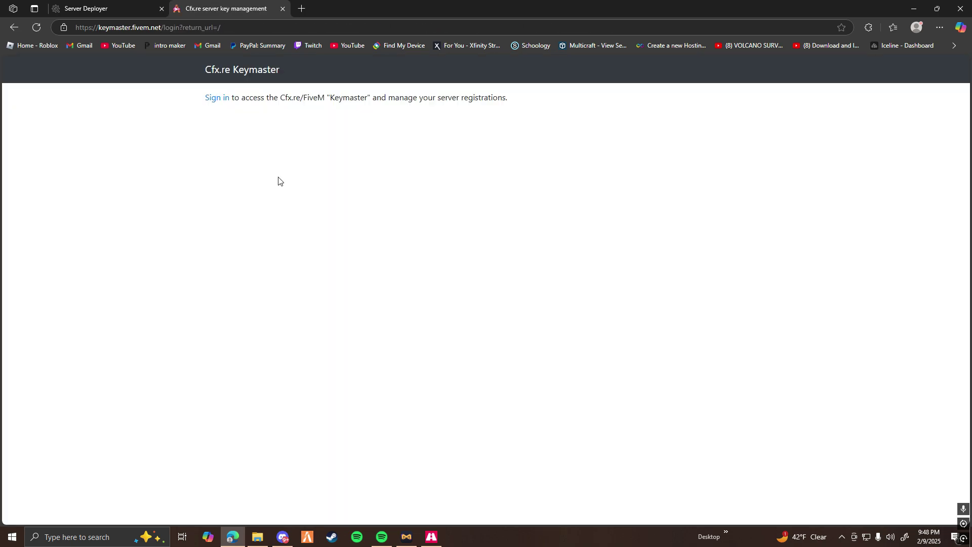
left_click(223, 98)
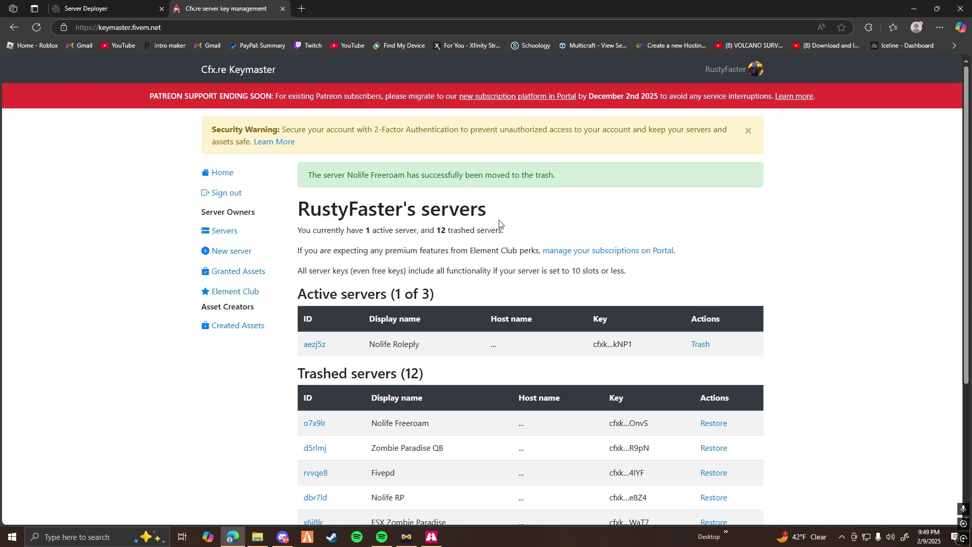
Step: Register a new server in Keymaster with the display name Fivem Tutorial, complete the captcha and generate its key
left_click(238, 255)
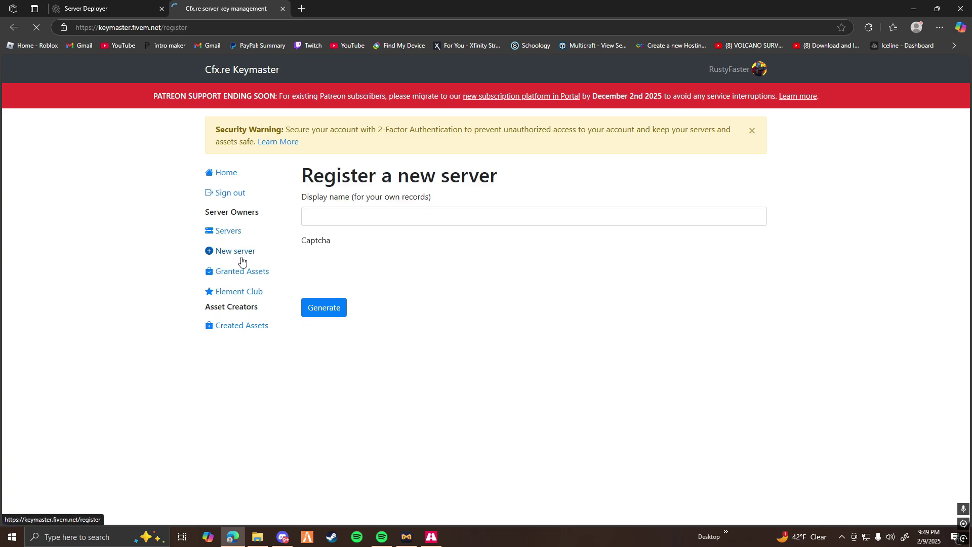
left_click(334, 221)
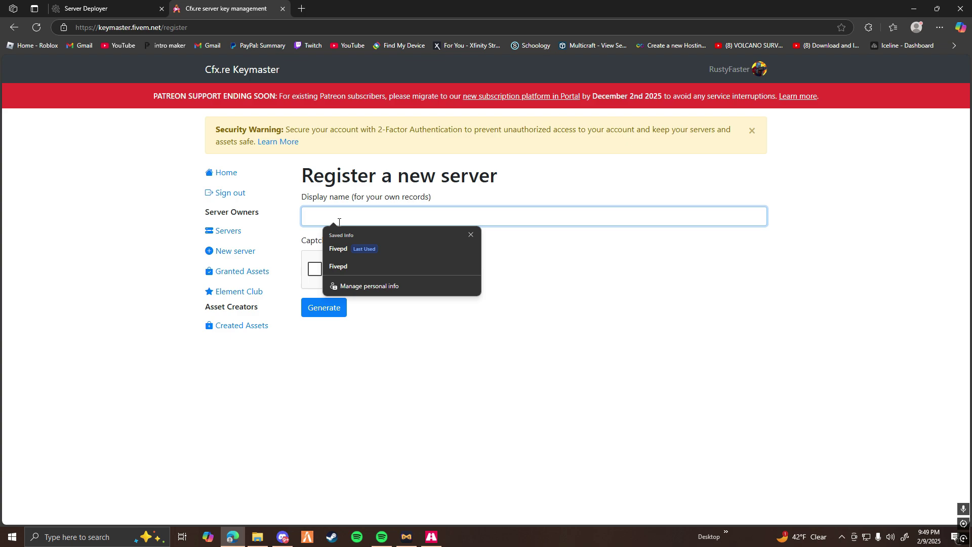
type("Fivem T")
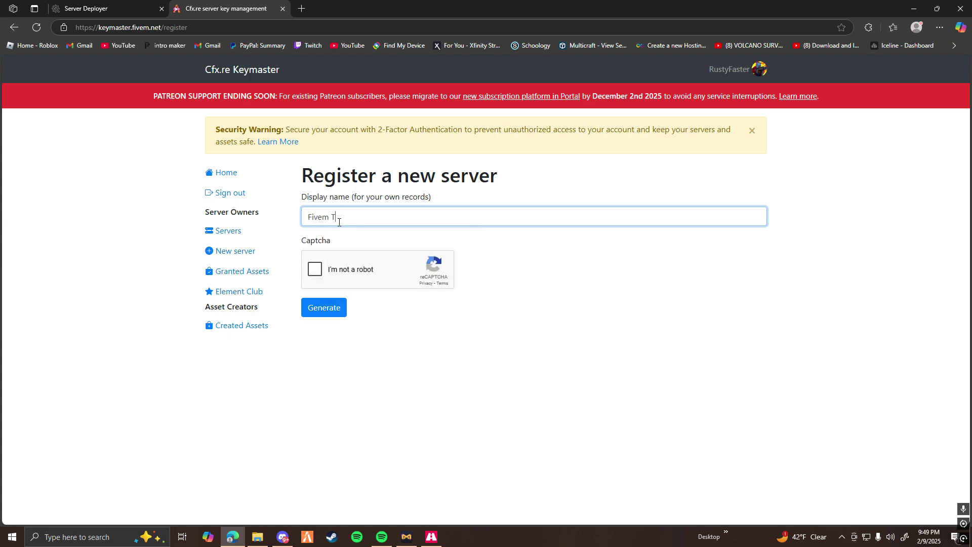
type("utorial")
left_click(314, 269)
left_click(338, 308)
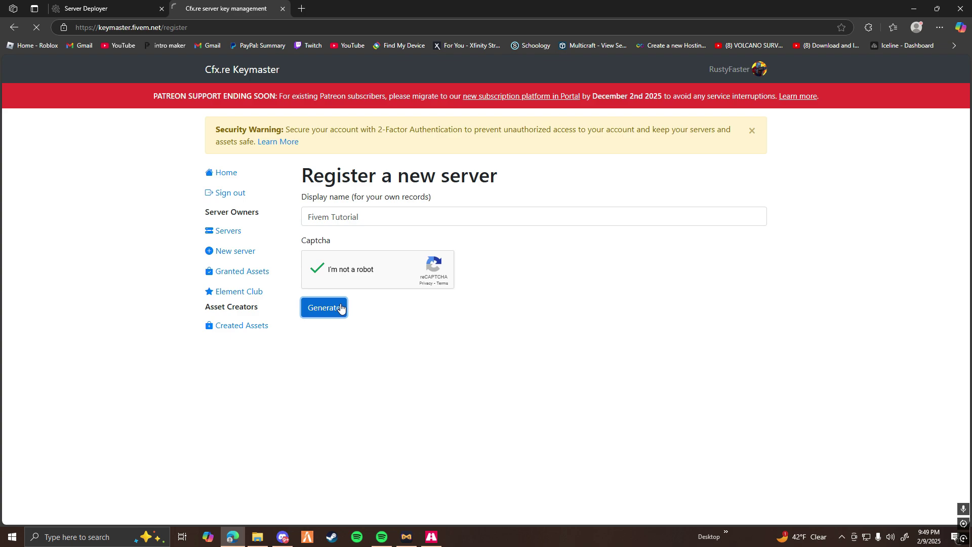
Step: Copy the generated license key, paste it into the License Key parameter of the txAdmin Server Deployer and run the recipe
left_click(459, 379)
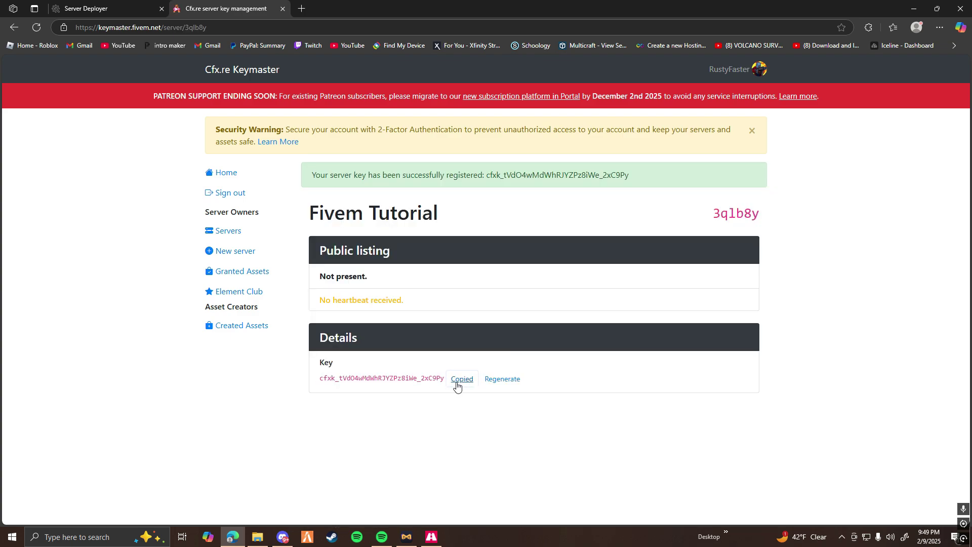
left_click(121, 10)
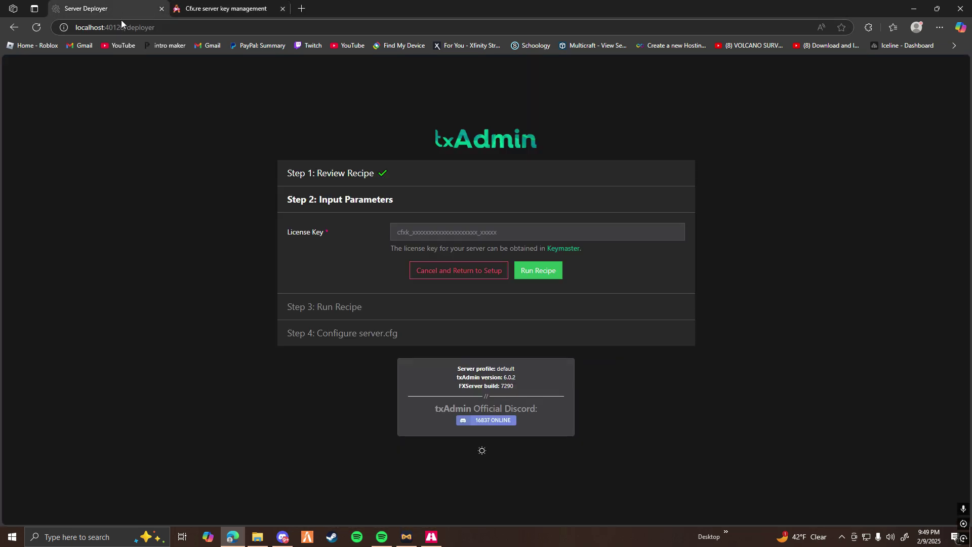
left_click(462, 228)
key("ctrl+v")
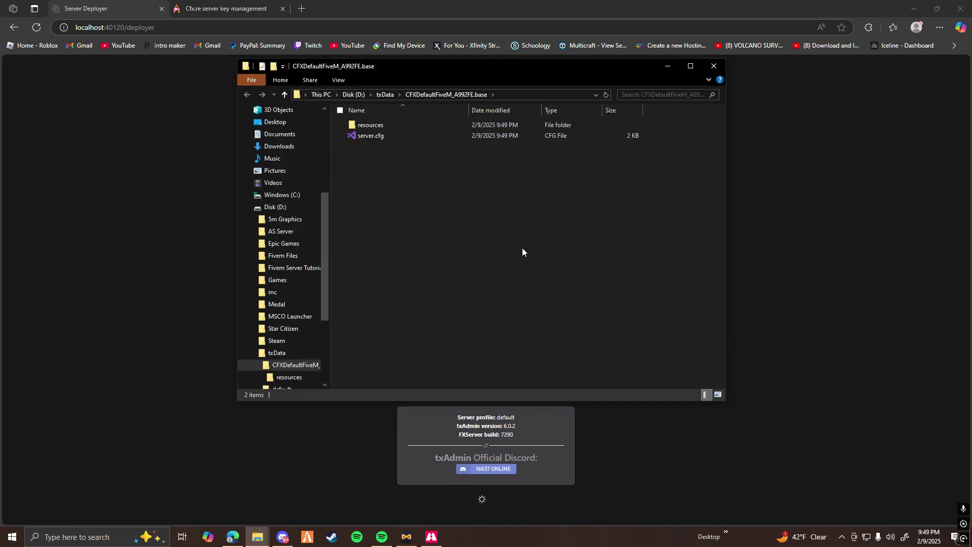
Step: Move the data folder window aside, continue to the server.cfg configuration, and save it unchanged to start the server
left_click_drag(453, 69, 644, 37)
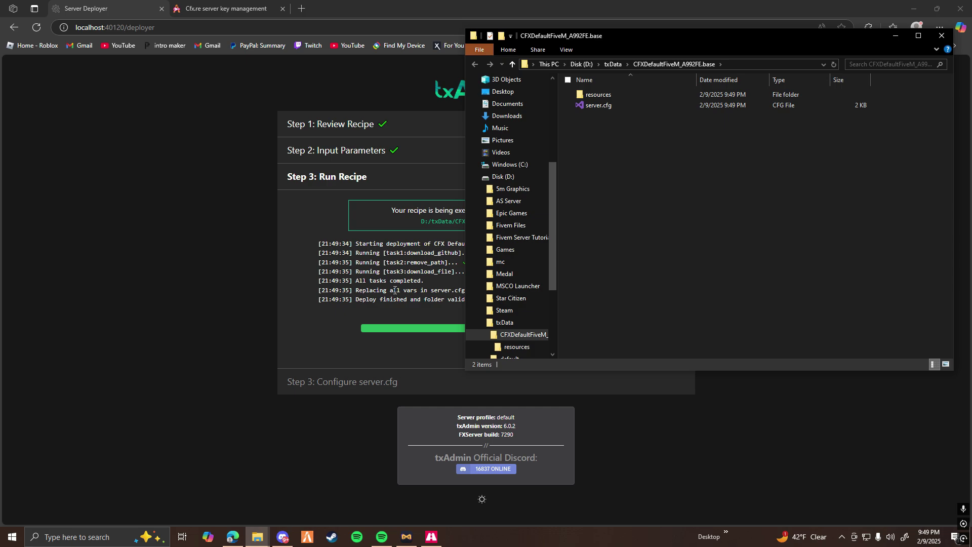
left_click(379, 312)
left_click(476, 342)
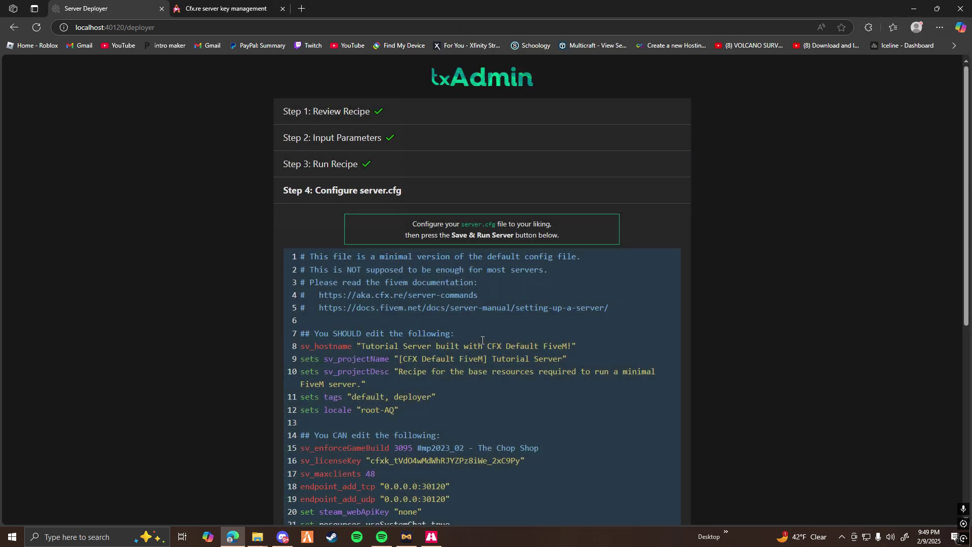
scroll(482, 340, "down", 6)
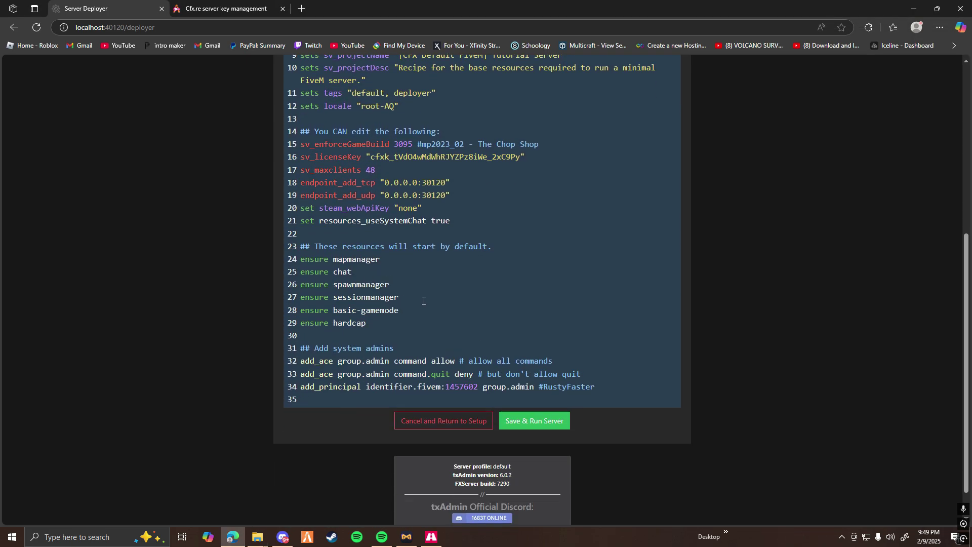
left_click(522, 427)
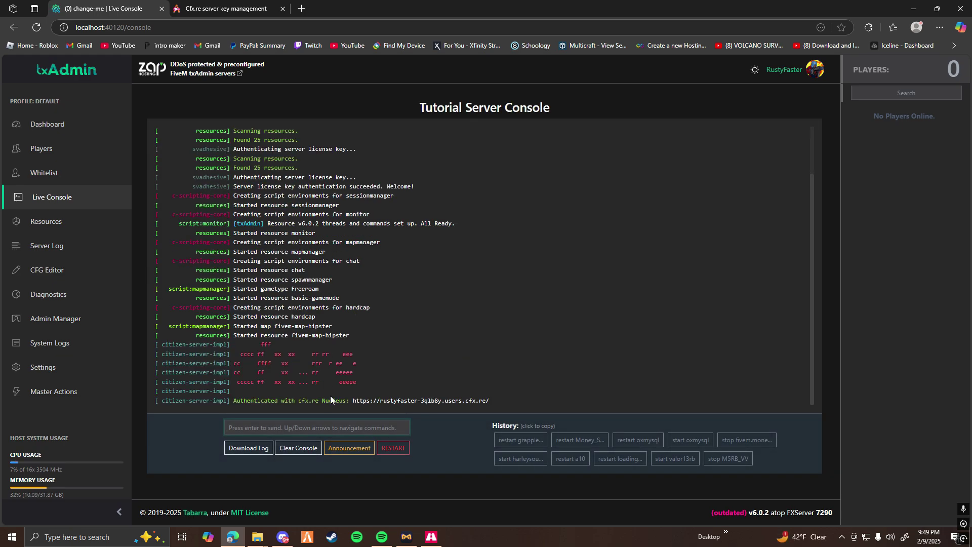
Step: Switch to the FiveM client and connect to the locally hosted server on LAN
left_click(399, 467)
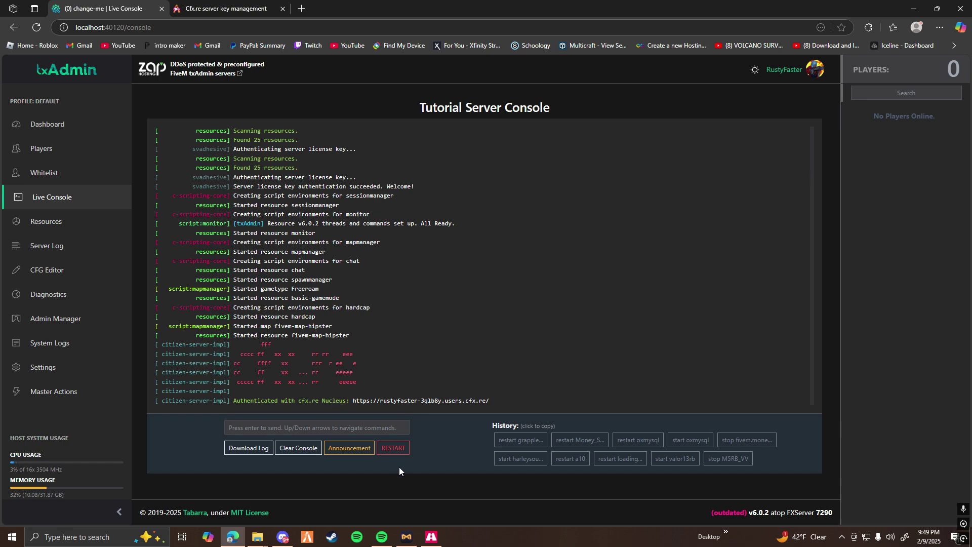
left_click(313, 537)
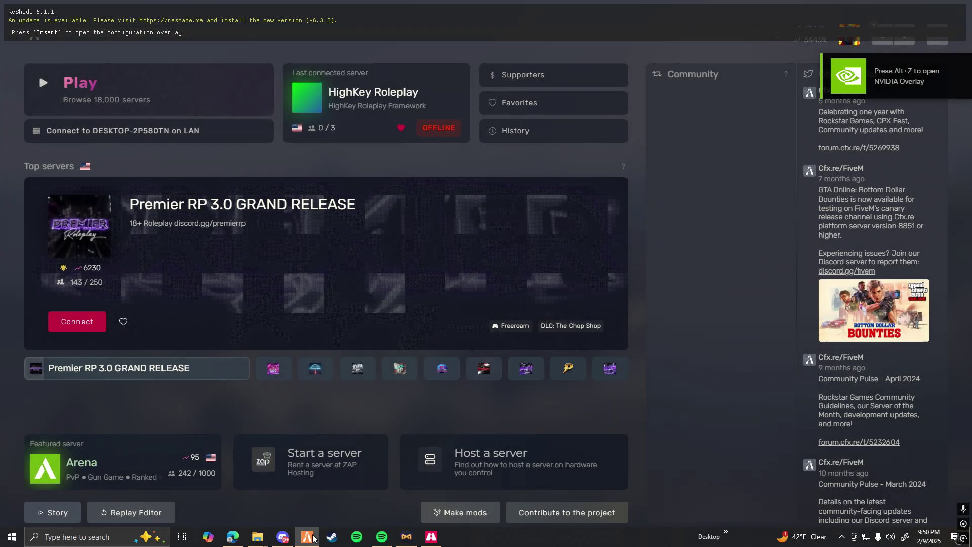
mouse_move(317, 536)
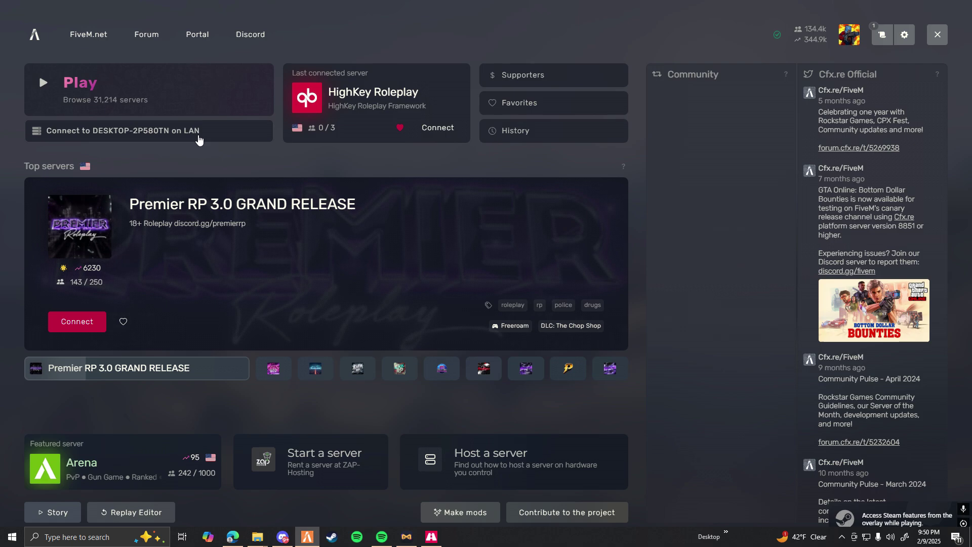
left_click(199, 140)
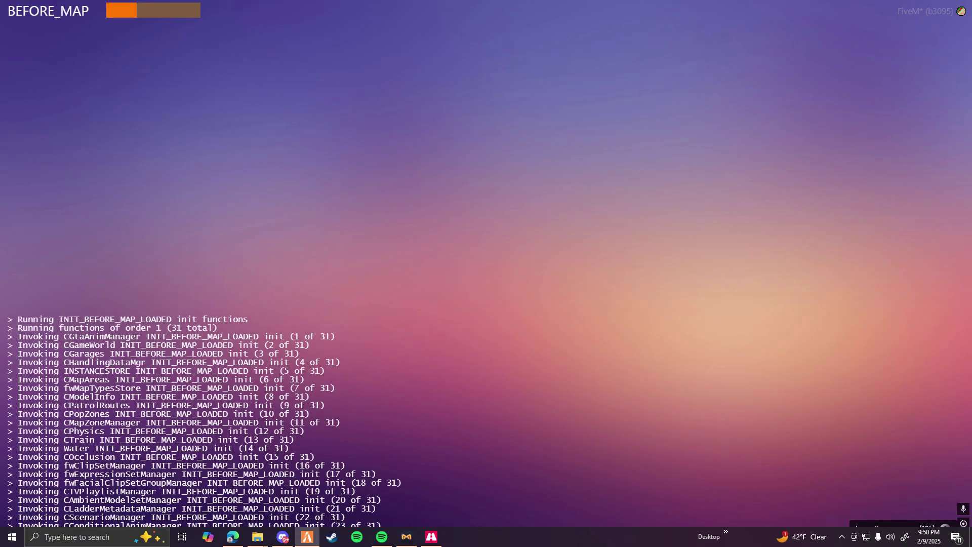
Step: While the game loads, review the FXServer console window, the Fivem Server Tutorial folder and the txAdmin live console
left_click(431, 537)
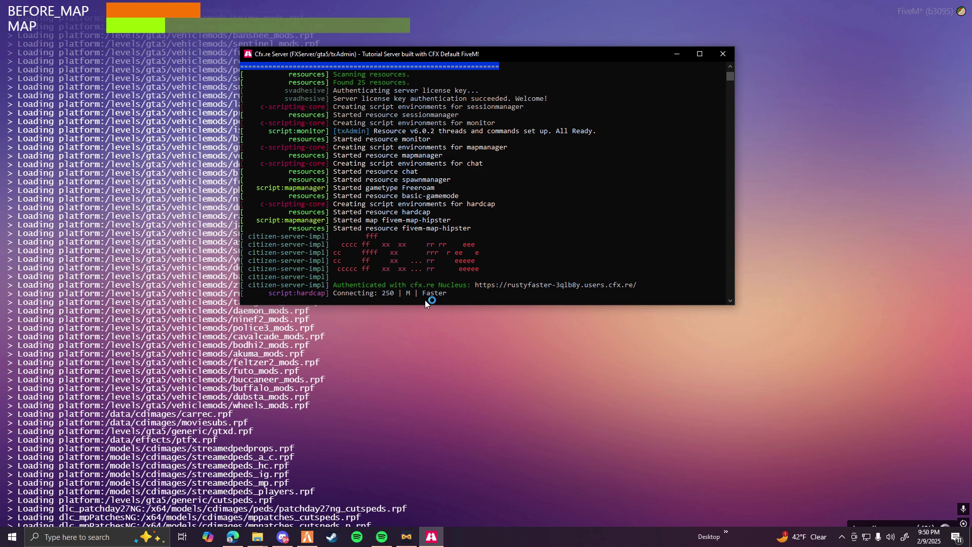
left_click(259, 539)
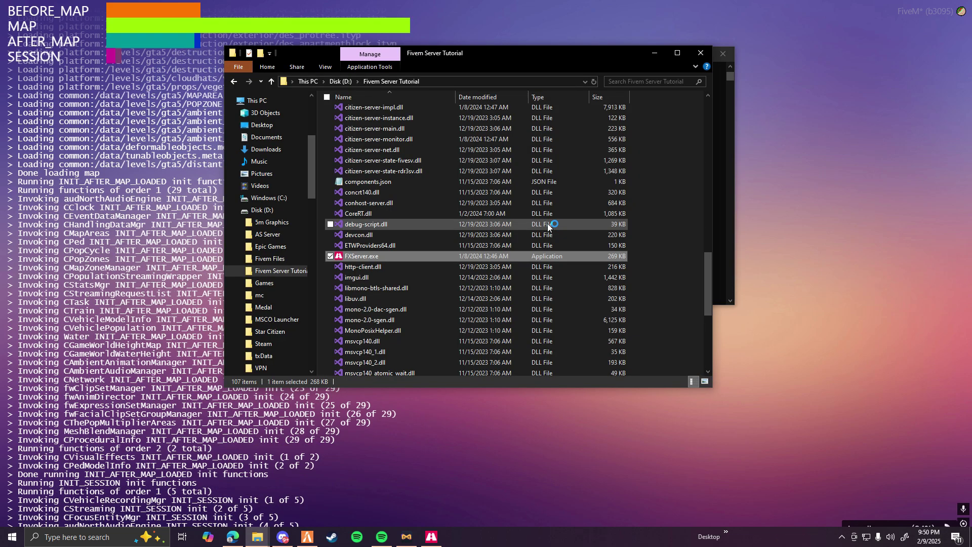
mouse_move(708, 268)
left_mouse_down()
mouse_move(708, 111)
mouse_move(707, 260)
left_mouse_up()
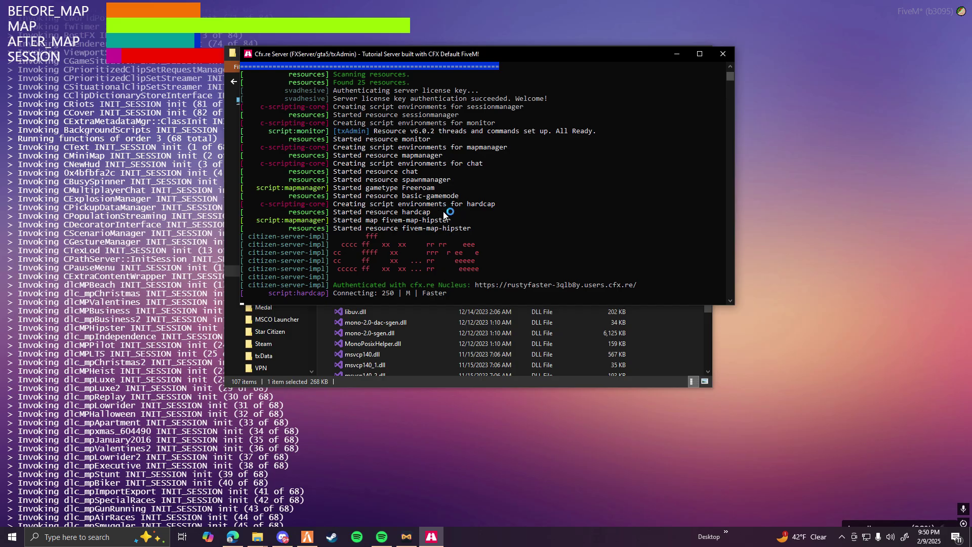
key("alt+Tab")
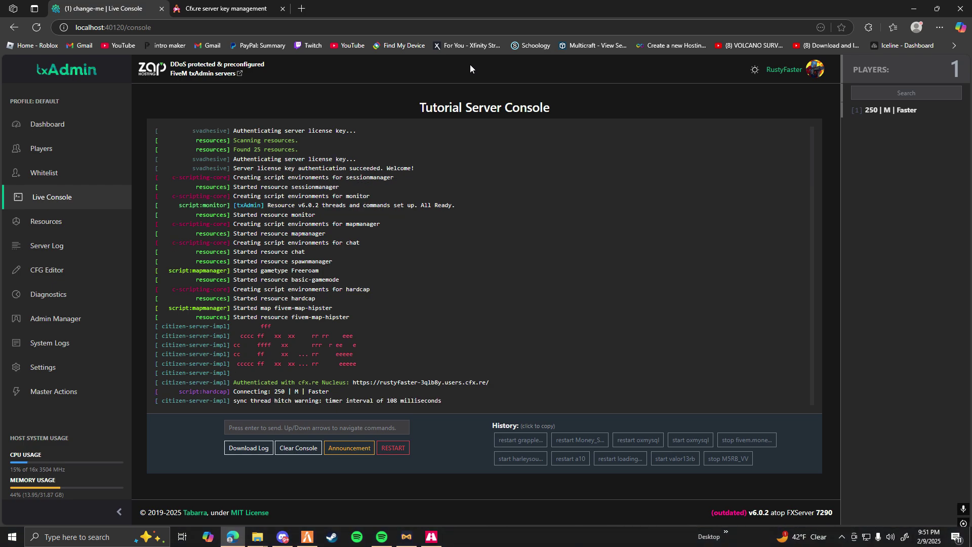
left_click(840, 28)
Step: Return to the FiveM game and walk the character around the poolside spawn area to test the server
left_click(313, 538)
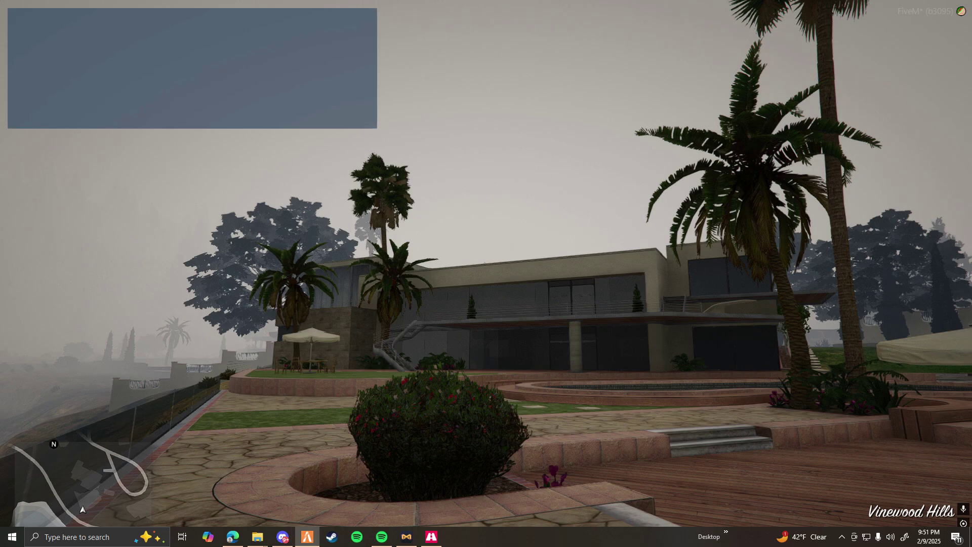
key("super")
left_click(388, 484)
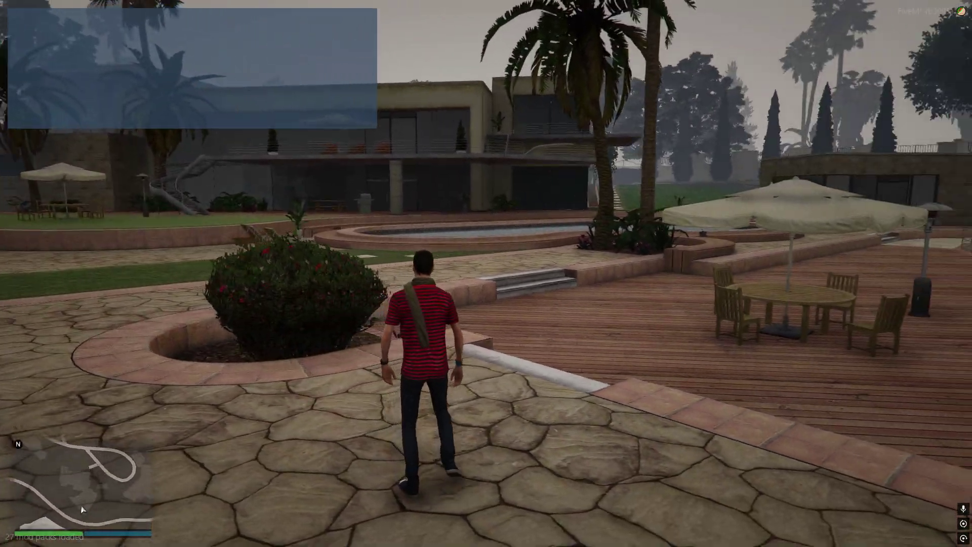
key("w")
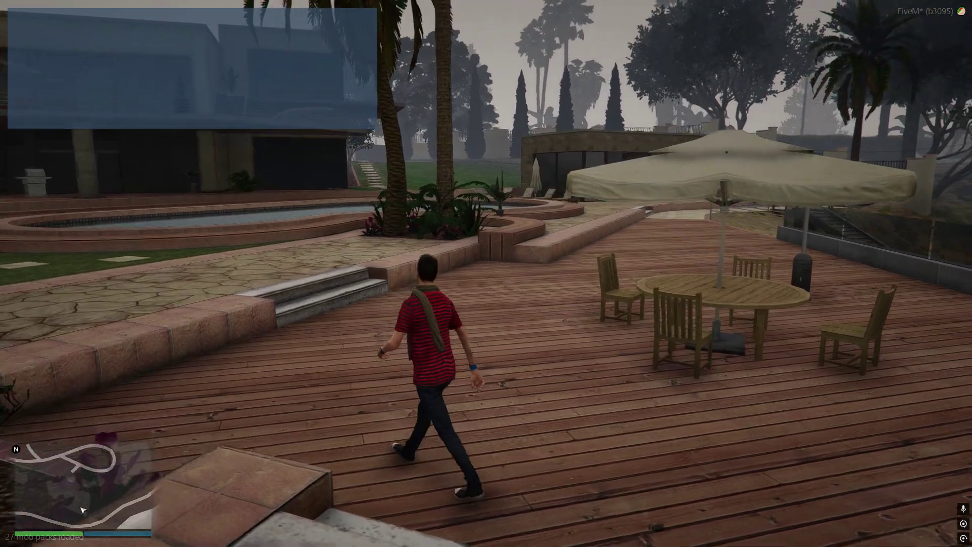
key("w")
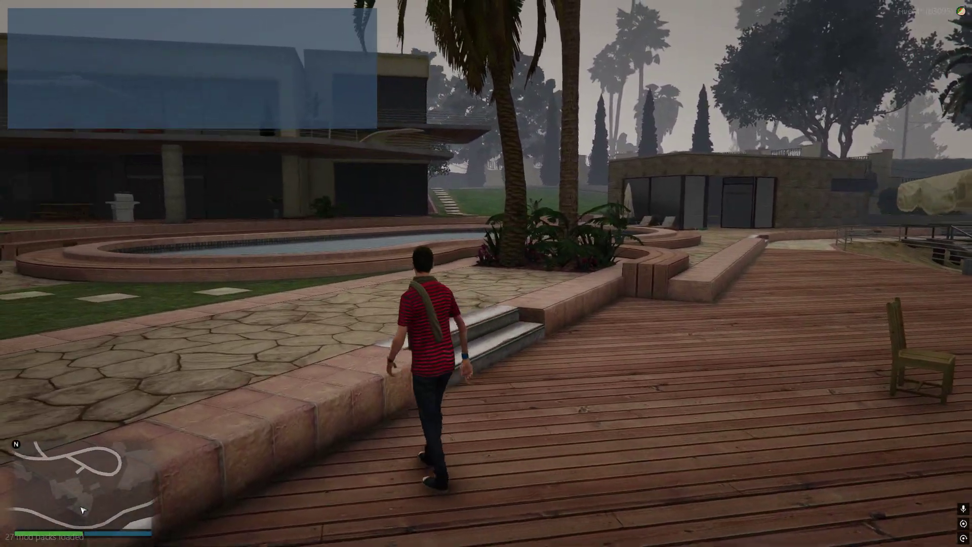
key("w")
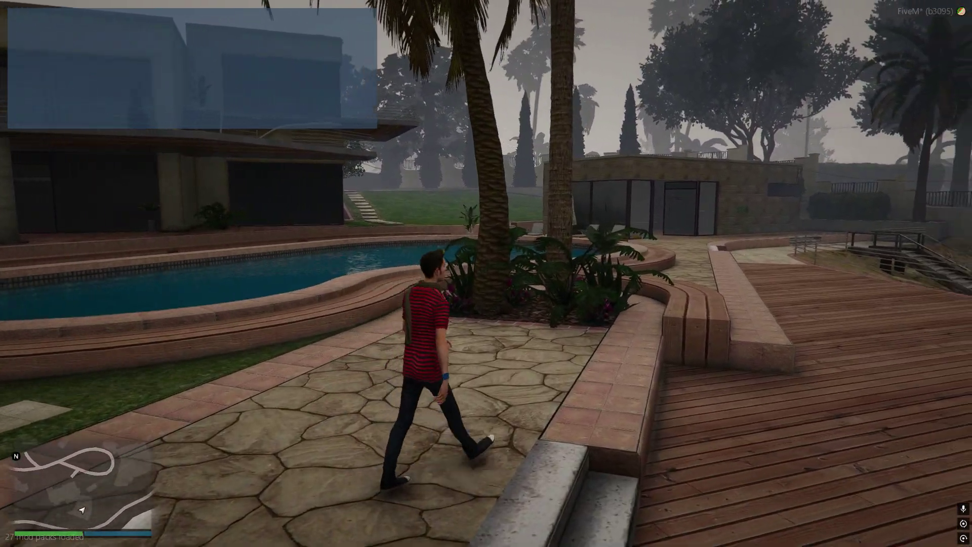
key("w")
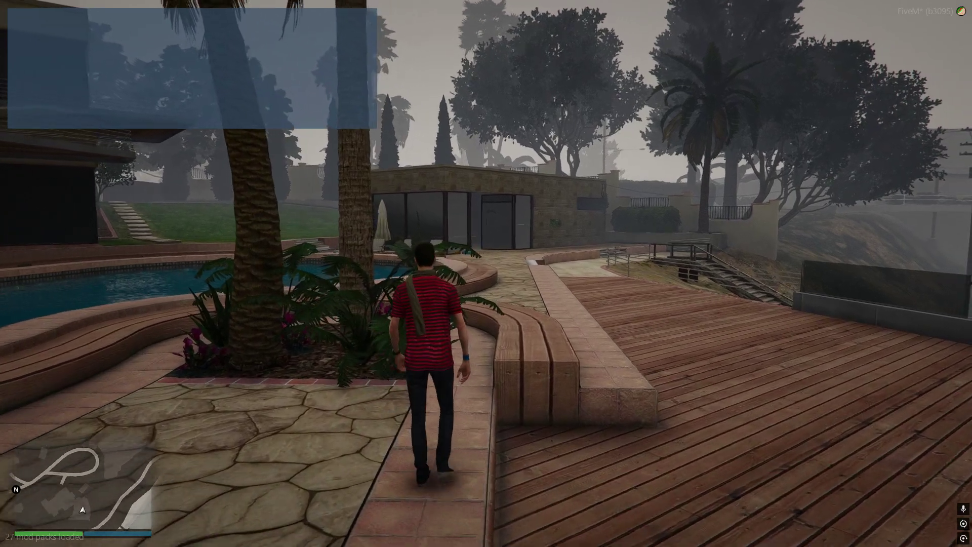
key("w")
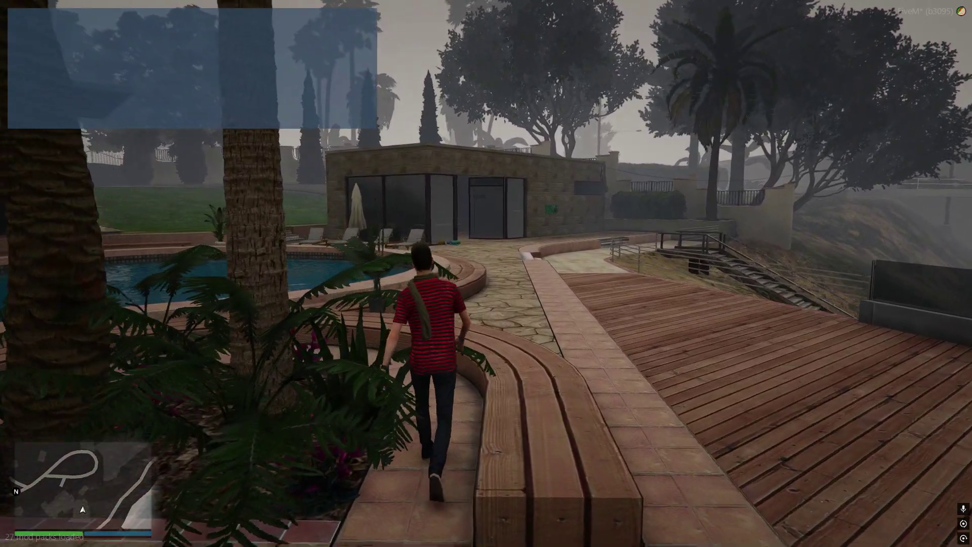
key("s")
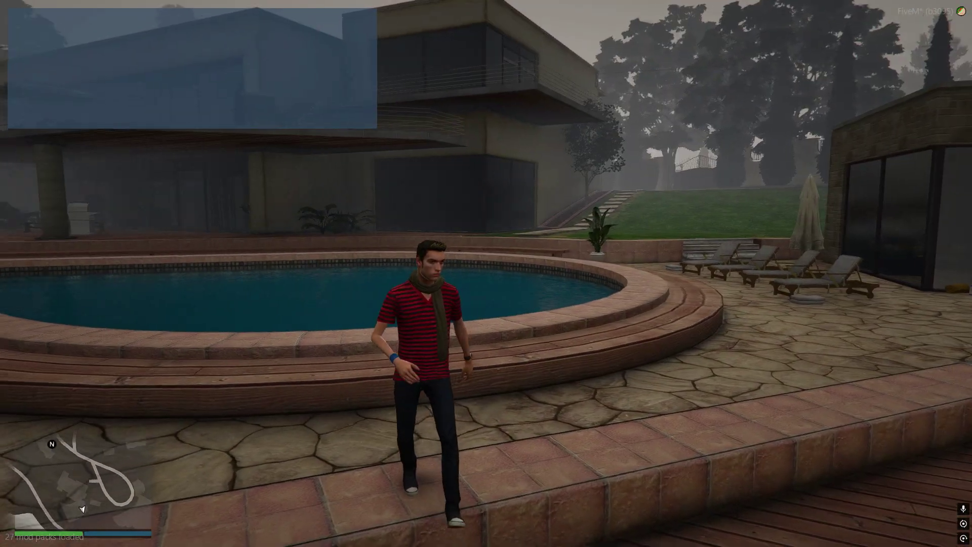